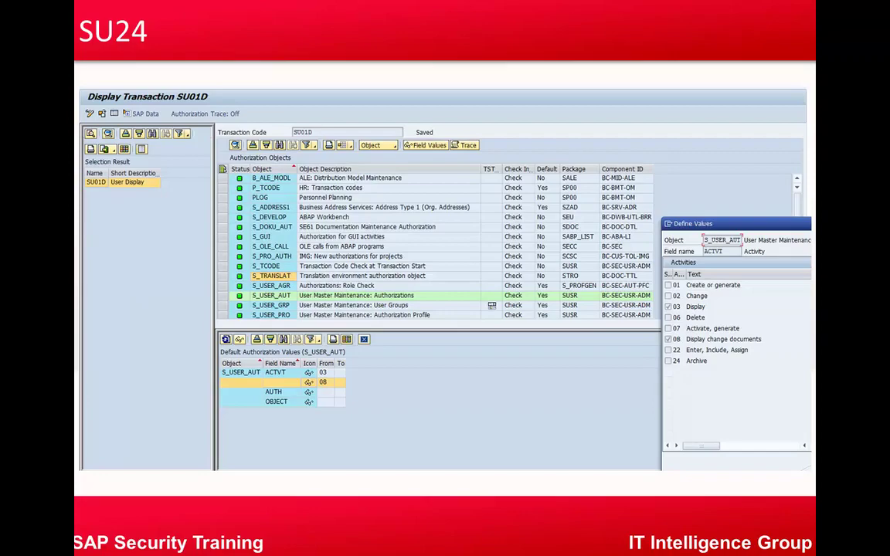
- Switch from the slide show to the SAP session displaying VA01 and return it to the SAP Easy Access screen
{"action": "key", "text": "Escape"}
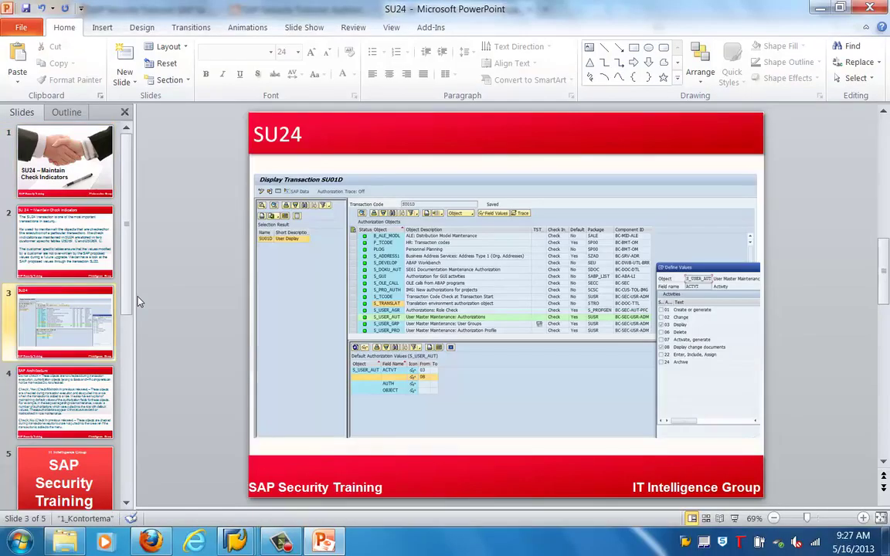
{"action": "mouse_move", "coordinate": [236, 539]}
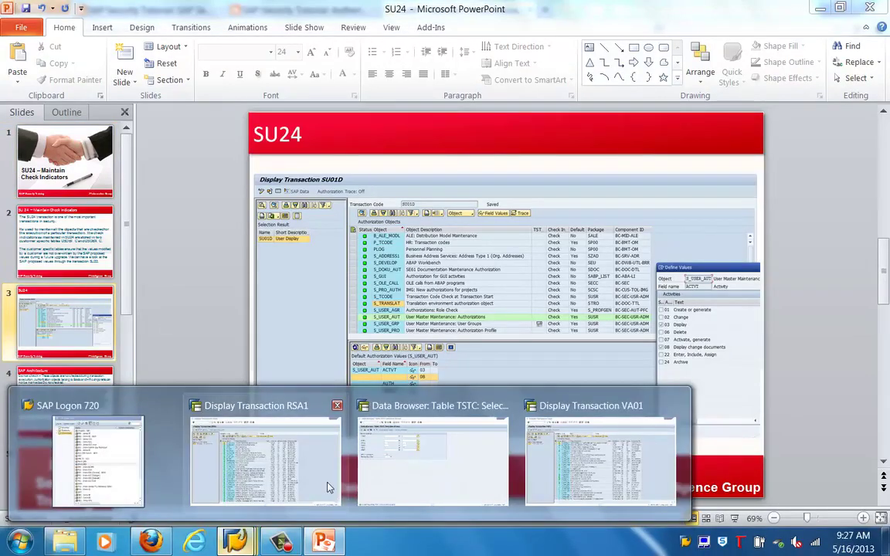
{"action": "mouse_move", "coordinate": [249, 469]}
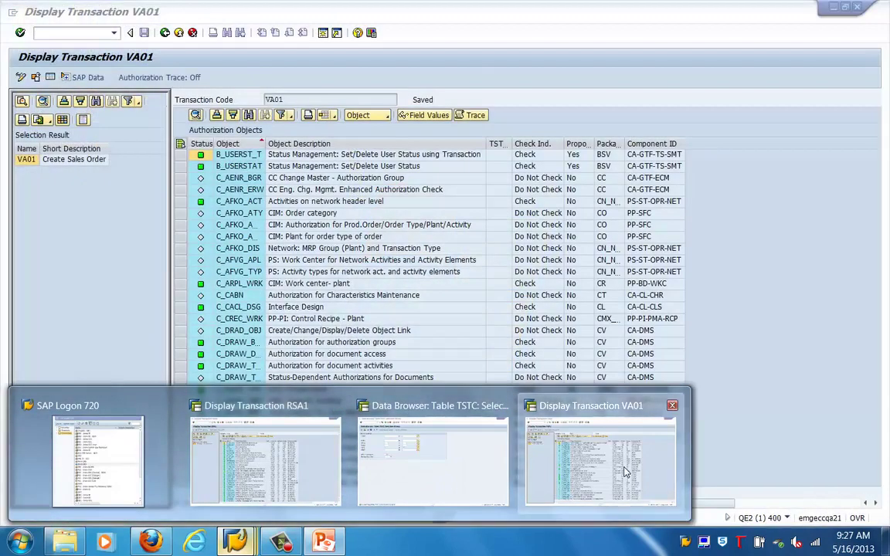
{"action": "left_click", "coordinate": [556, 463]}
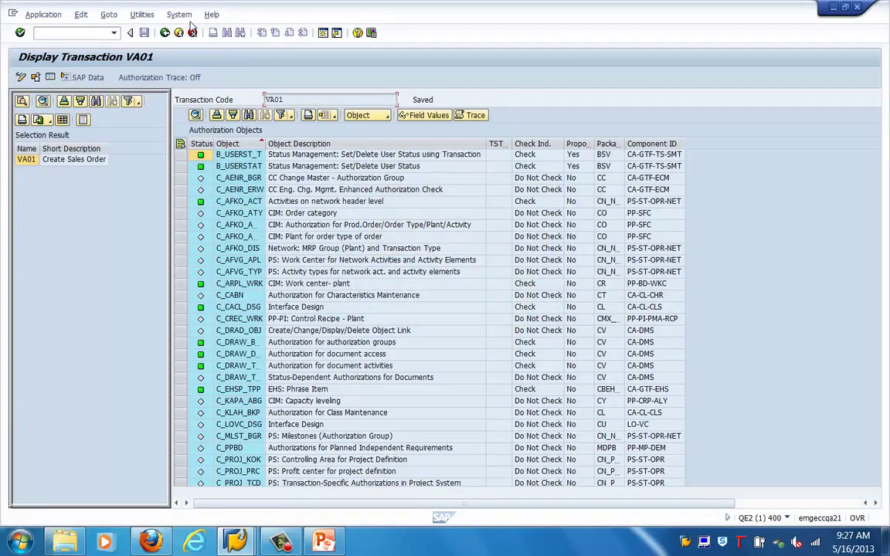
{"action": "left_click", "coordinate": [164, 34]}
{"action": "left_click", "coordinate": [164, 34]}
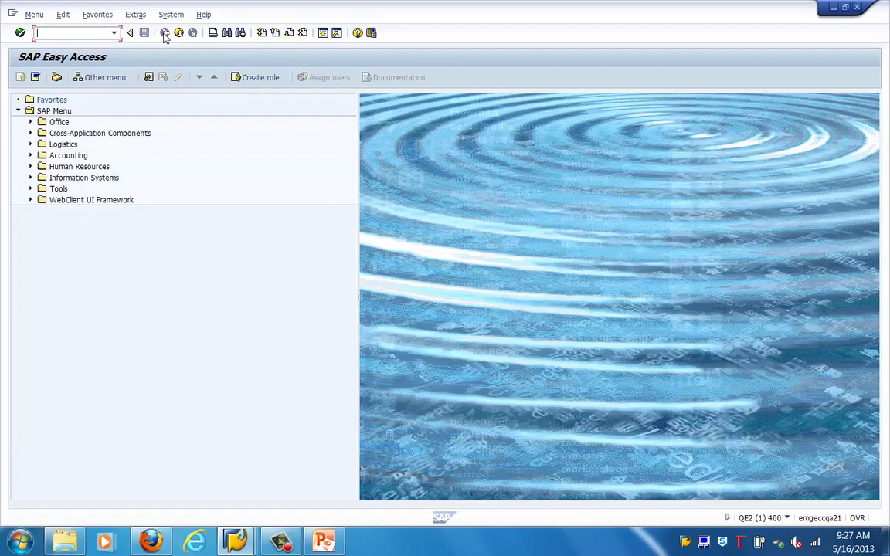
- Run transaction SU24 and display the authorization objects for transaction code VA01
{"action": "type", "text": "su24"}
{"action": "key", "text": "Return"}
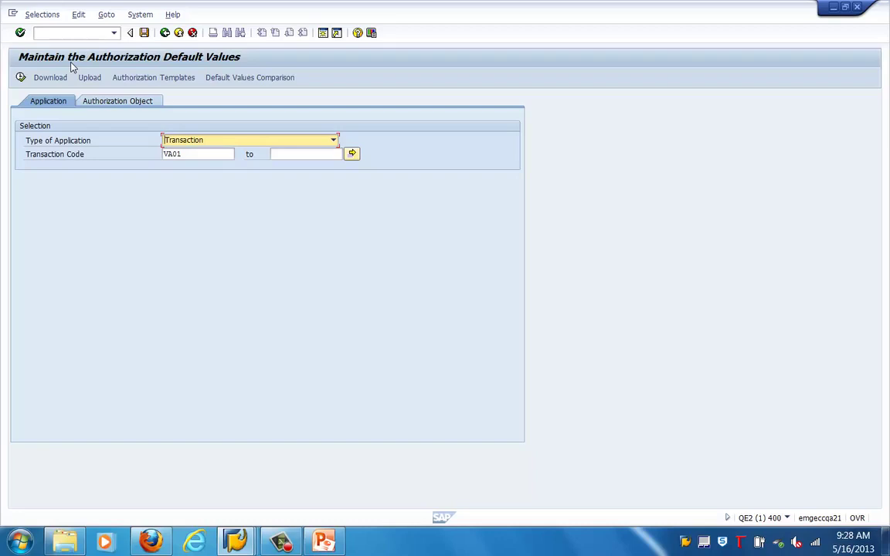
{"action": "left_click", "coordinate": [21, 78]}
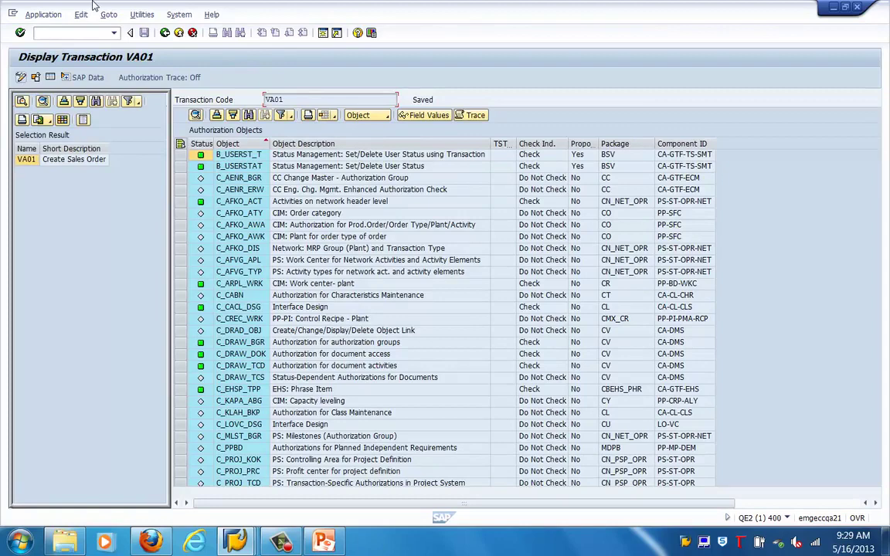
- Select the B_USERST_T row and widen the TSTCA, Check Indicator and Proposal Status columns to fit their full headings
{"action": "left_click", "coordinate": [70, 159]}
{"action": "left_click", "coordinate": [182, 156]}
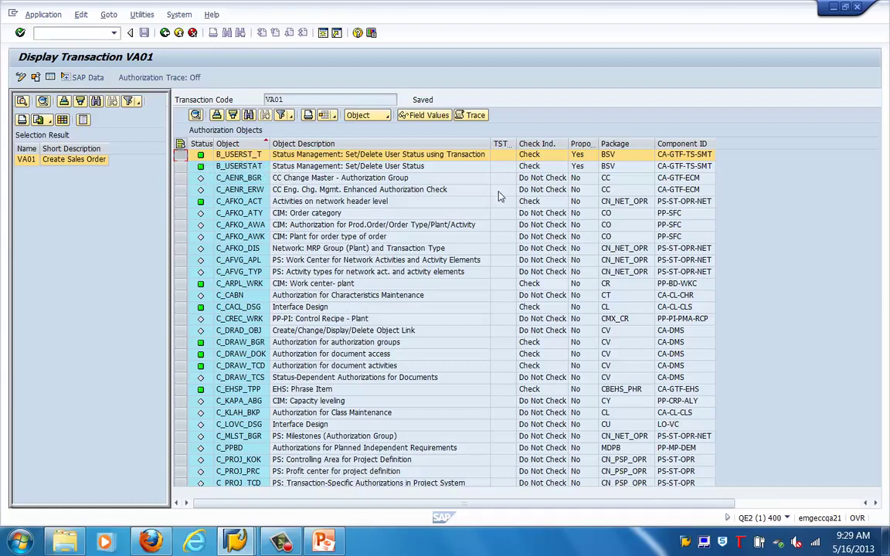
{"action": "mouse_move", "coordinate": [516, 144]}
{"action": "left_mouse_down"}
{"action": "mouse_move", "coordinate": [471, 141]}
{"action": "mouse_move", "coordinate": [524, 141]}
{"action": "left_mouse_up"}
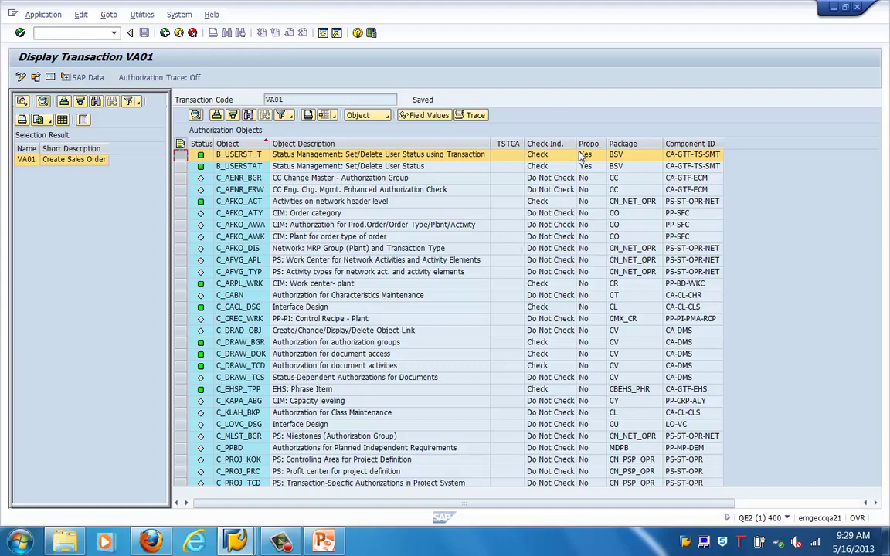
{"action": "left_click_drag", "start_coordinate": [577, 145], "coordinate": [586, 145]}
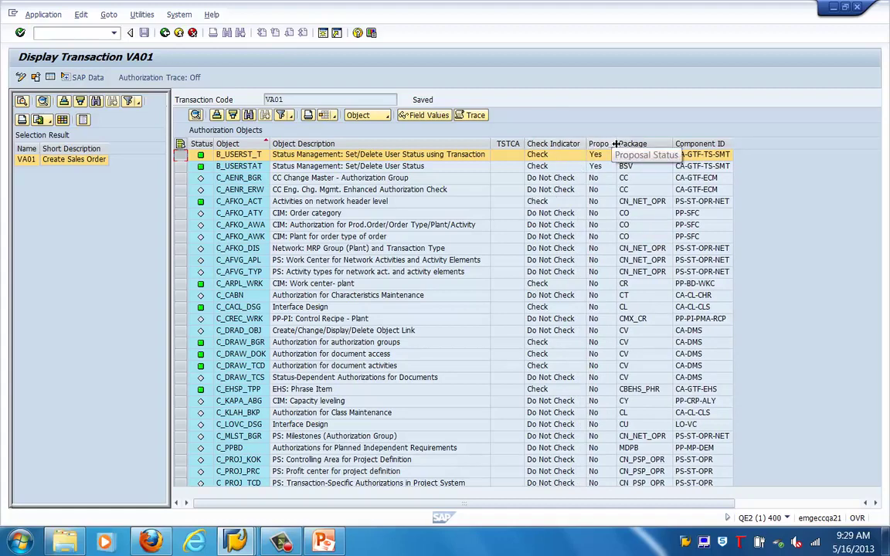
{"action": "left_click_drag", "start_coordinate": [616, 144], "coordinate": [647, 143]}
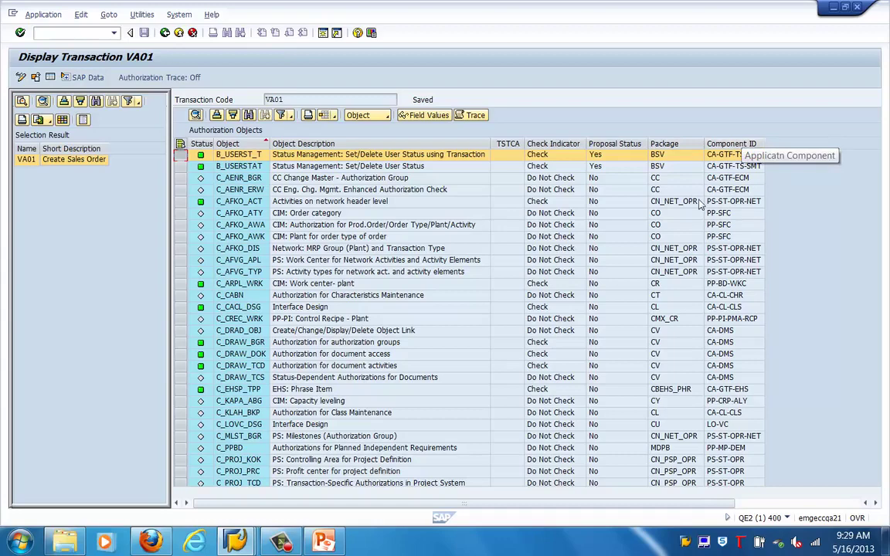
- Display the default authorization values for the authorization object B_USERST_T
{"action": "left_click", "coordinate": [249, 156]}
{"action": "double_click", "coordinate": [250, 155]}
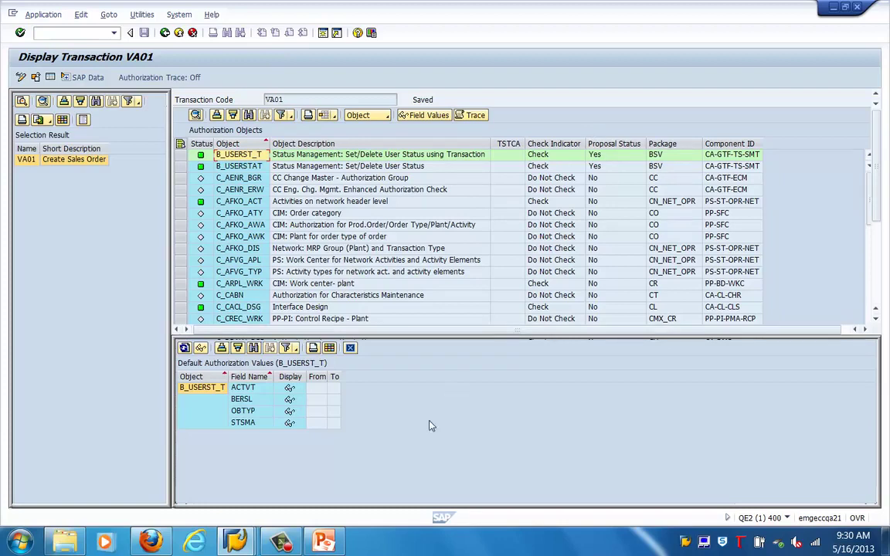
- Switch to the SU24 presentation in PowerPoint and read the "Do not check" definition on slide 4
{"action": "left_click", "coordinate": [324, 544]}
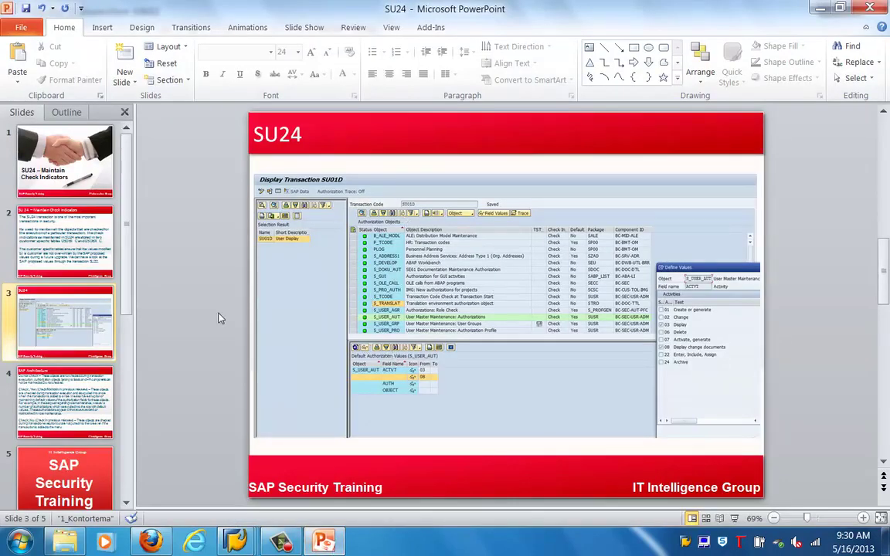
{"action": "left_click", "coordinate": [45, 415]}
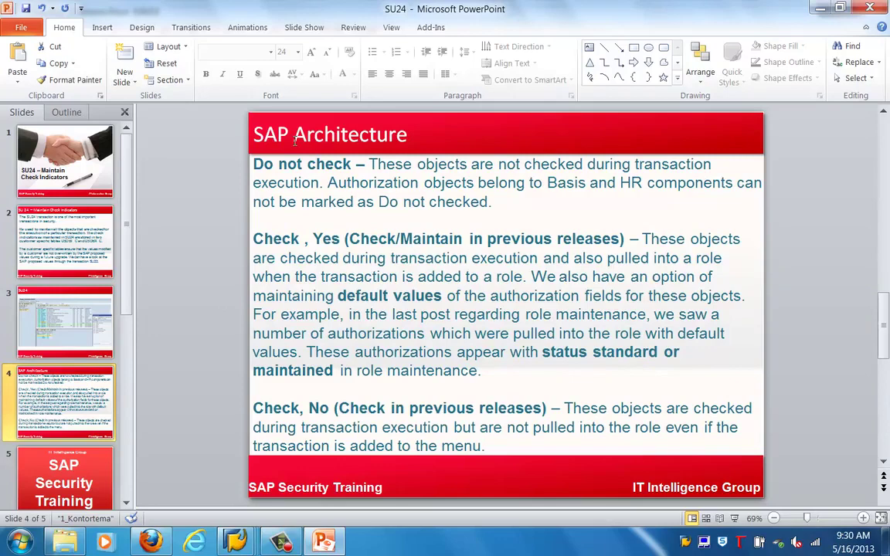
{"action": "triple_click", "coordinate": [283, 167]}
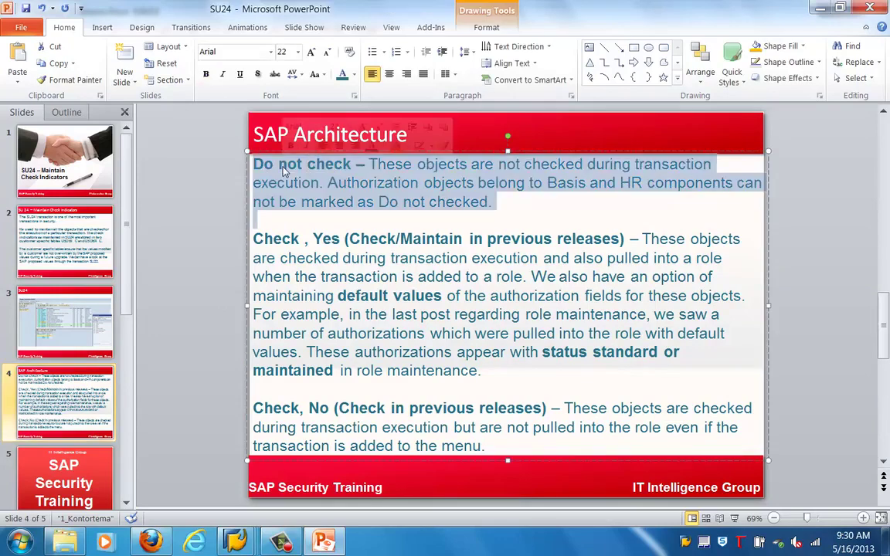
{"action": "left_click", "coordinate": [292, 234]}
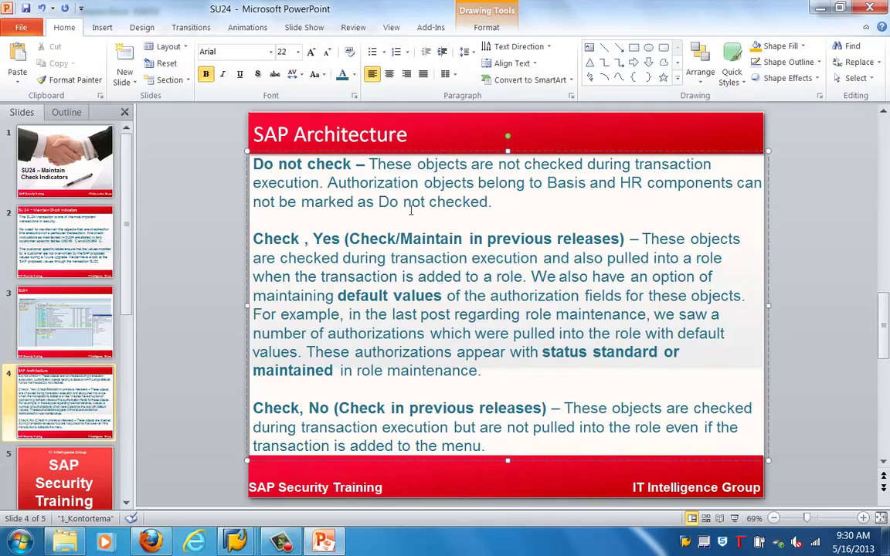
- Look at the Check Indicator and Proposal Status values of VA01 in SAP, and return to the PowerPoint slide
{"action": "mouse_move", "coordinate": [236, 541]}
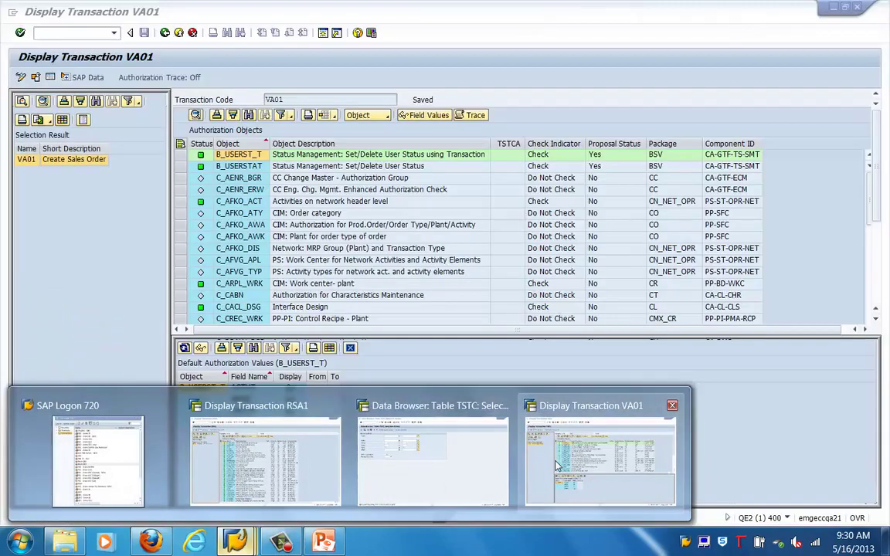
{"action": "left_click", "coordinate": [549, 461]}
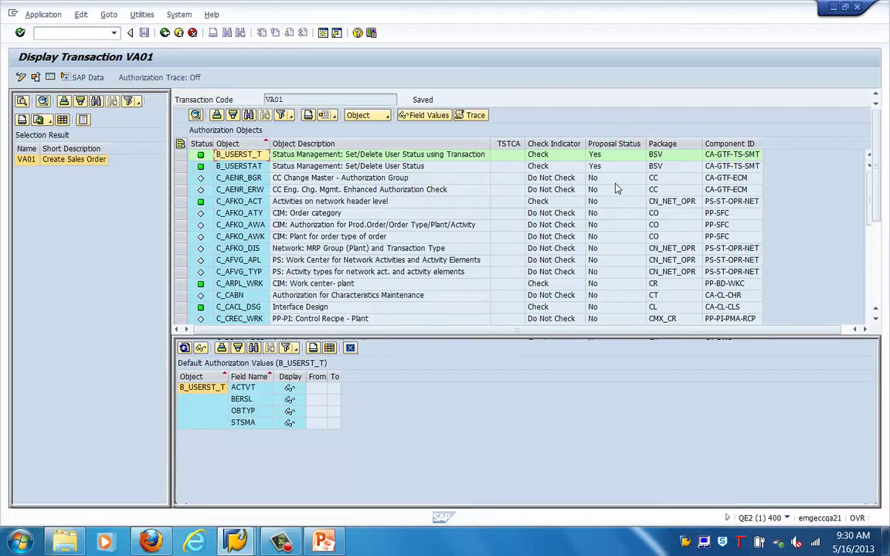
{"action": "key", "text": "alt+Tab"}
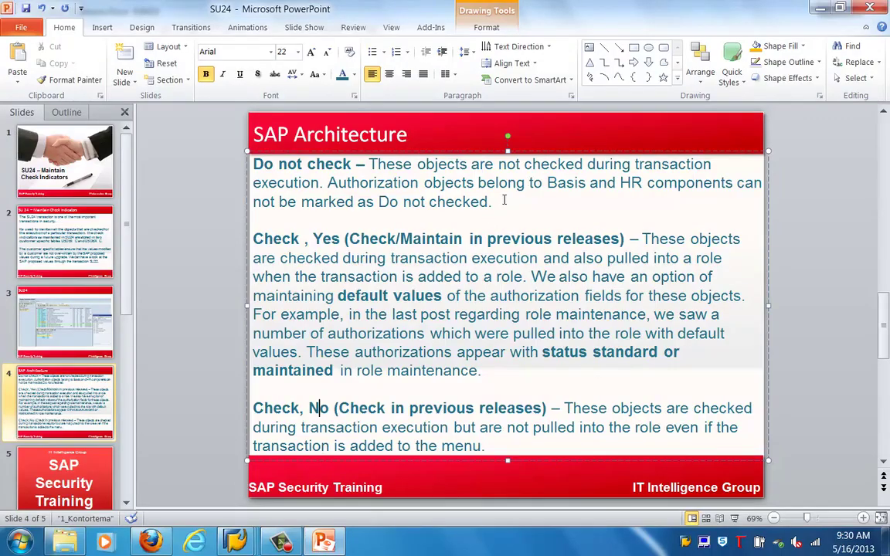
- Review the slide's definitions of "Do not check", "Check, Yes" and "Check, No", including the passage on maintaining default values
{"action": "left_click_drag", "start_coordinate": [498, 202], "coordinate": [386, 153]}
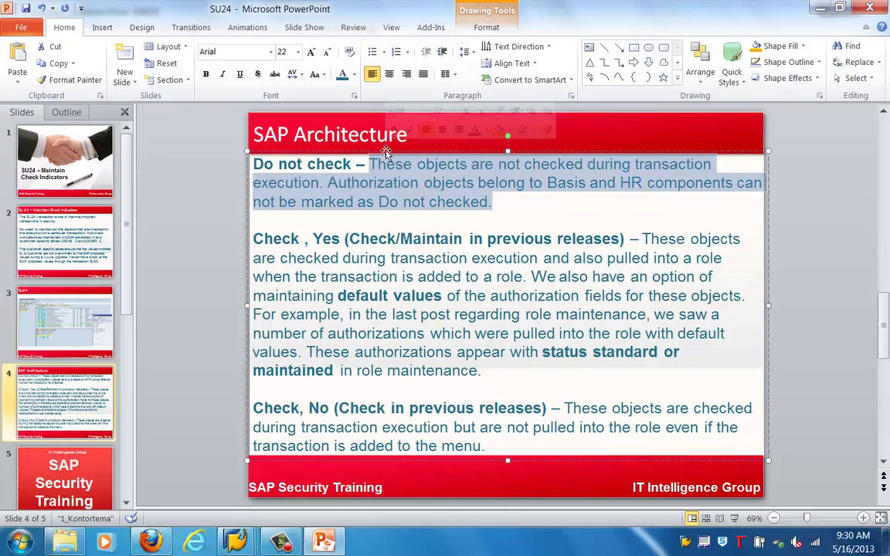
{"action": "left_click", "coordinate": [338, 276]}
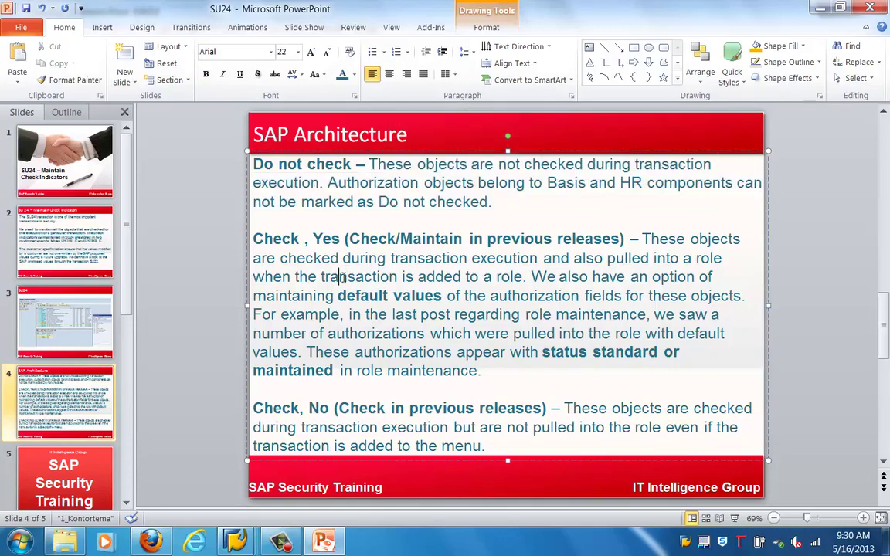
{"action": "left_click", "coordinate": [291, 239]}
{"action": "triple_click", "coordinate": [327, 238]}
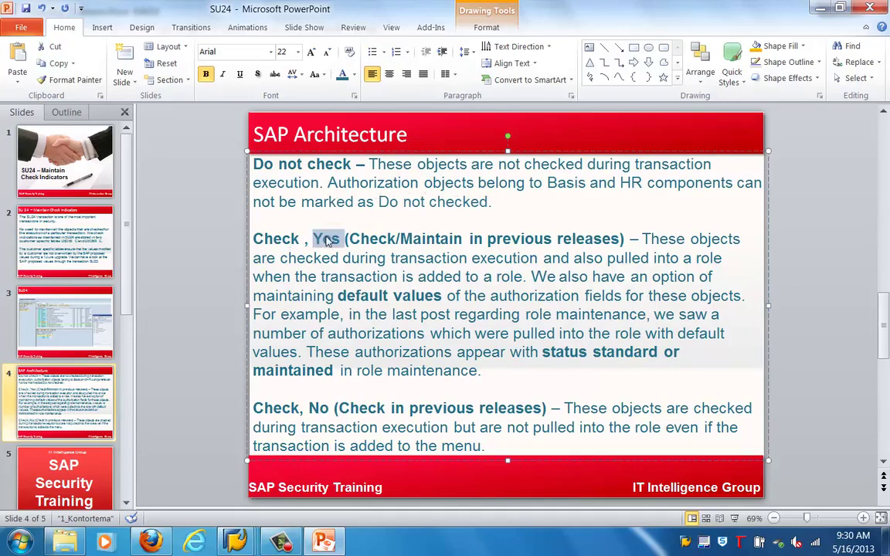
{"action": "left_click", "coordinate": [327, 239]}
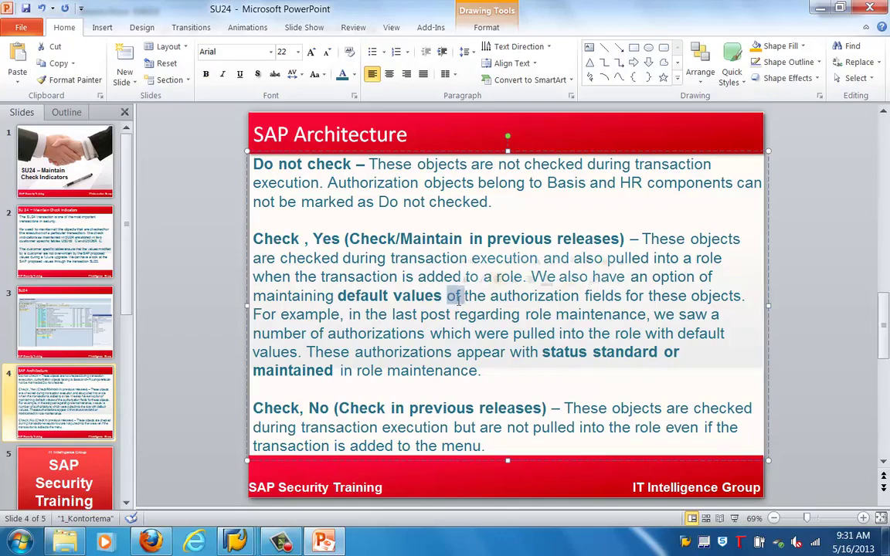
{"action": "triple_click", "coordinate": [458, 302]}
{"action": "left_click", "coordinate": [459, 298]}
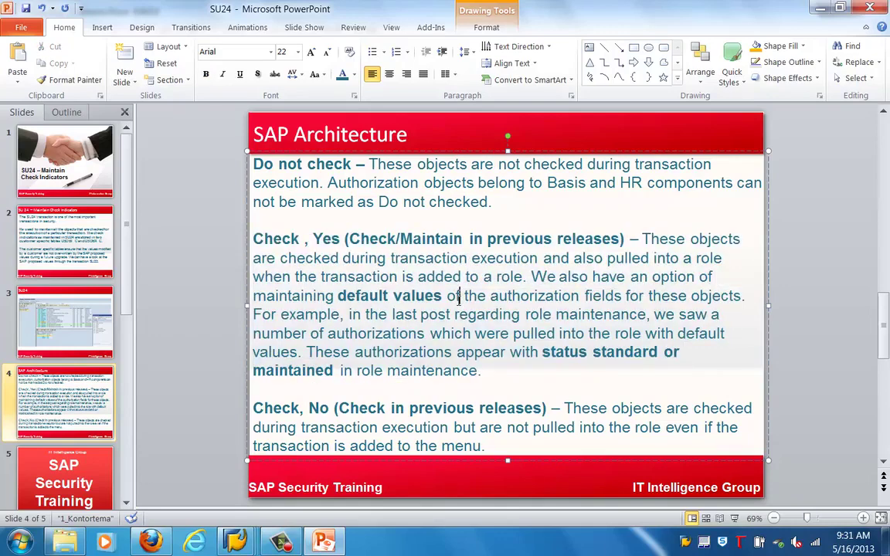
{"action": "triple_click", "coordinate": [389, 411]}
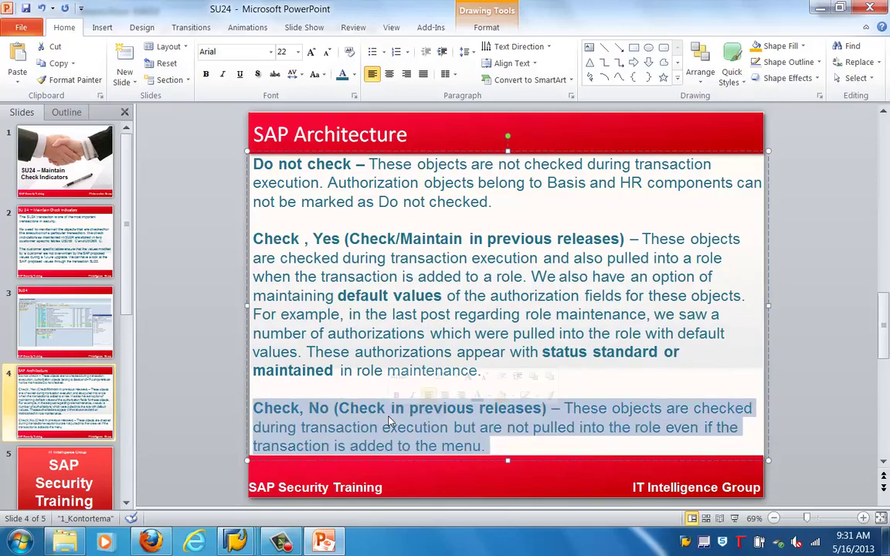
{"action": "triple_click", "coordinate": [390, 421]}
{"action": "left_click", "coordinate": [389, 421]}
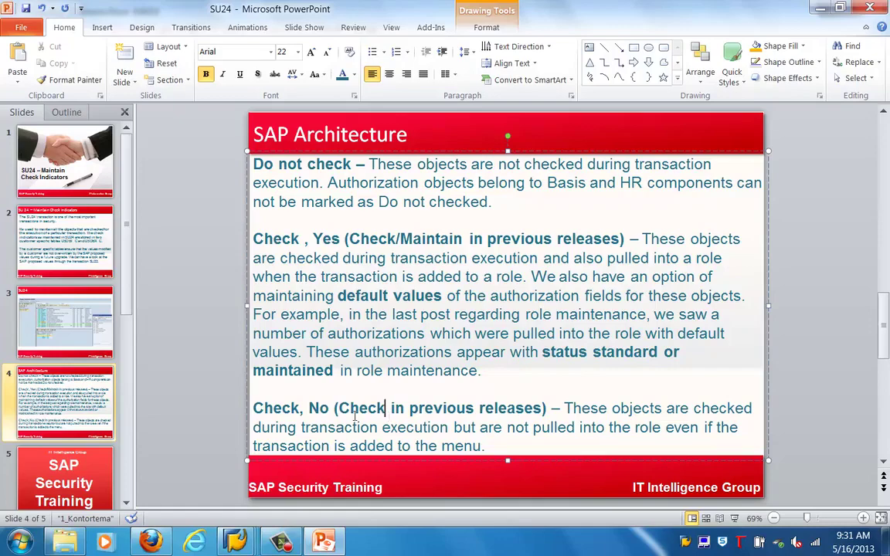
- Switch to the SAP session displaying VA01 and exit SU24 to the SAP Easy Access screen
{"action": "left_click", "coordinate": [228, 545]}
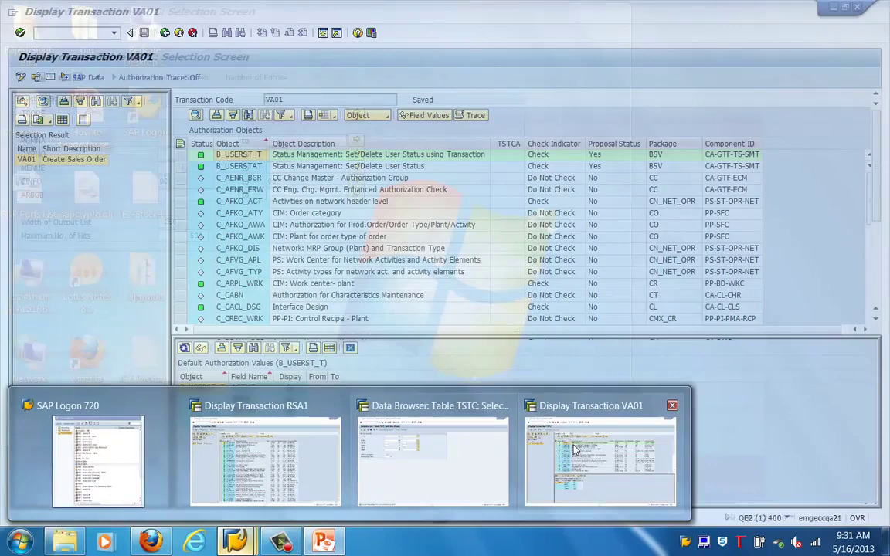
{"action": "left_click", "coordinate": [577, 451]}
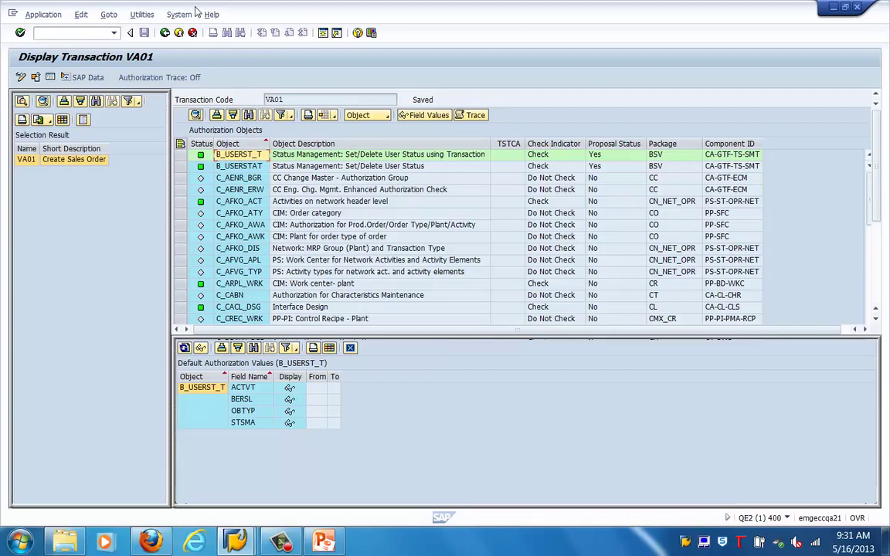
{"action": "left_click", "coordinate": [165, 33]}
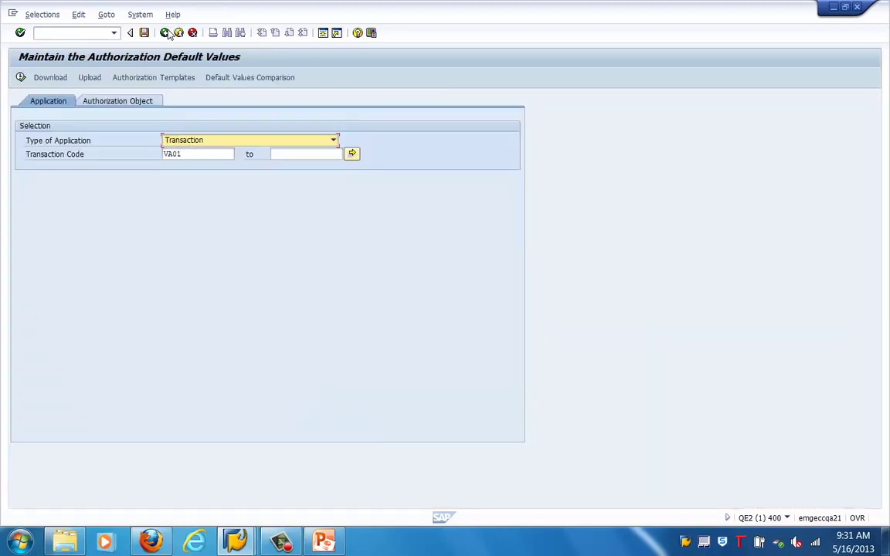
{"action": "left_click", "coordinate": [164, 32]}
- Run transaction SU25 to open the Profile Generator upgrade and first installation screen
{"action": "type", "text": "s"}
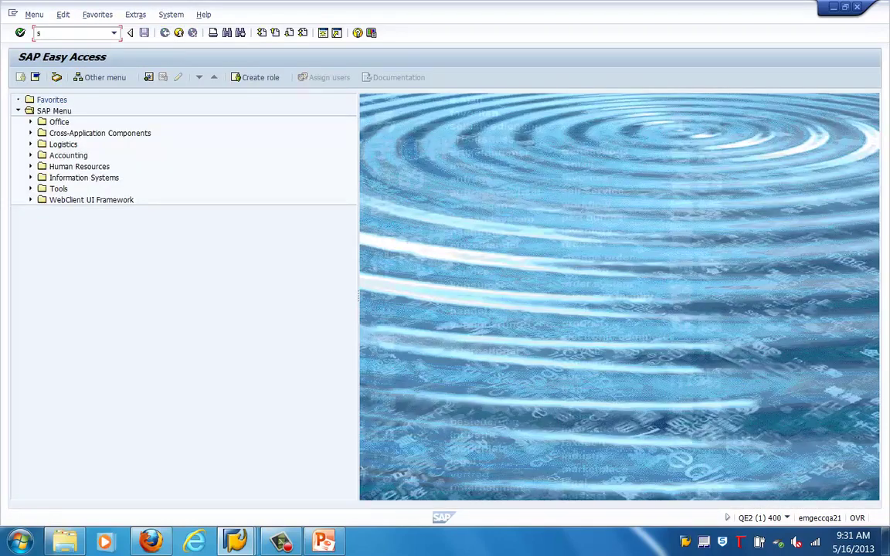
{"action": "type", "text": "u25"}
{"action": "key", "text": "Return"}
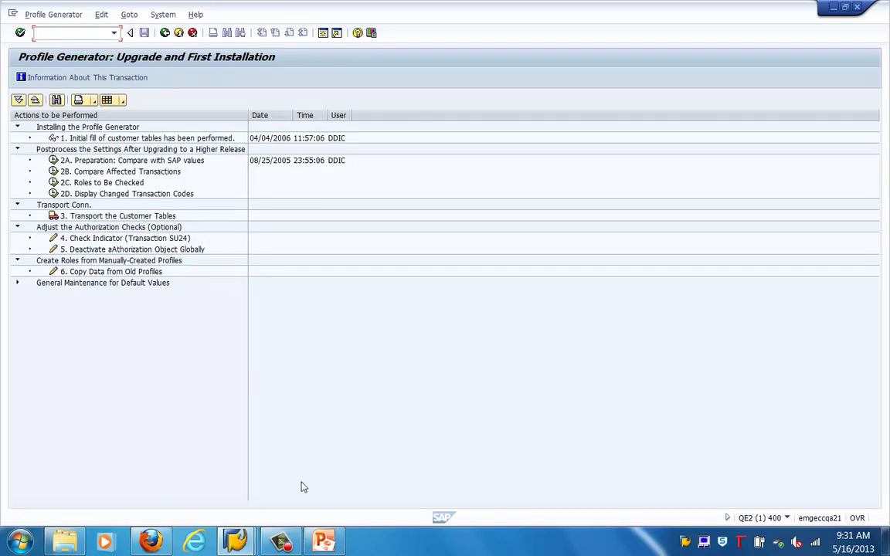
{"action": "left_click", "coordinate": [281, 541]}
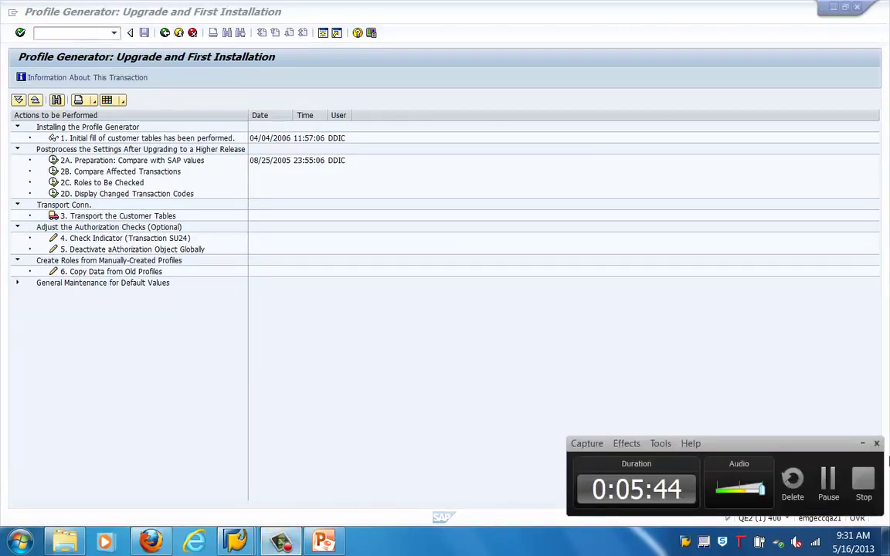